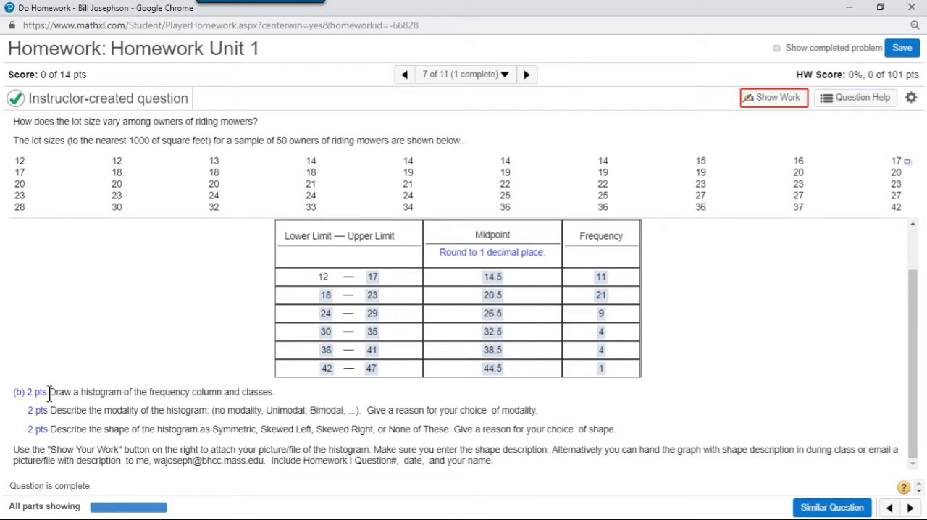
- Read through the part (b) instructions on drawing the histogram and describing its modality and shape with reasons
{"action": "left_click_drag", "start_coordinate": [51, 392], "coordinate": [177, 412]}
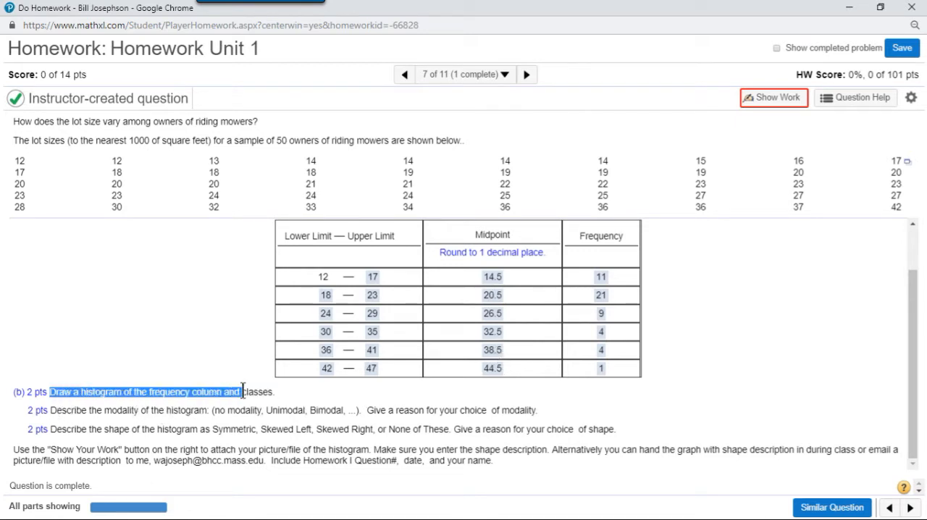
{"action": "left_click", "coordinate": [52, 410]}
{"action": "left_click_drag", "start_coordinate": [51, 410], "coordinate": [222, 411]}
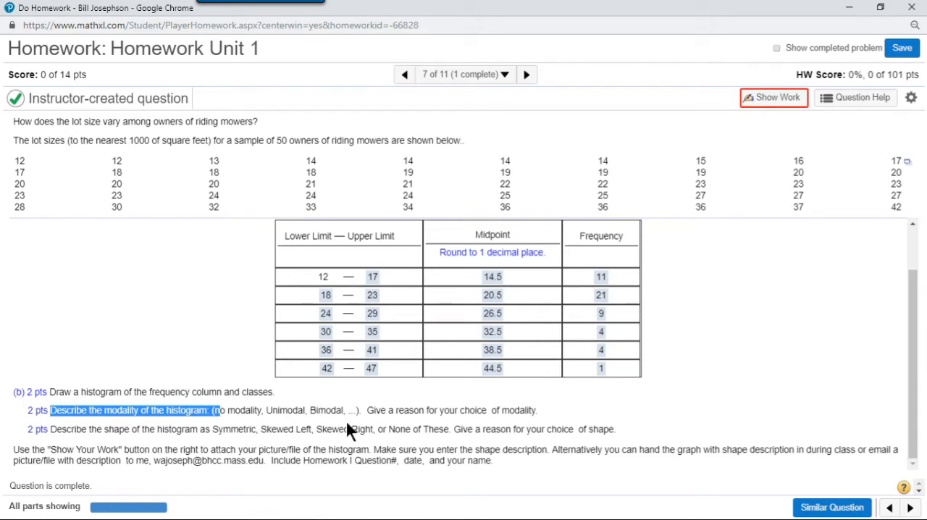
{"action": "left_click_drag", "start_coordinate": [366, 410], "coordinate": [536, 410]}
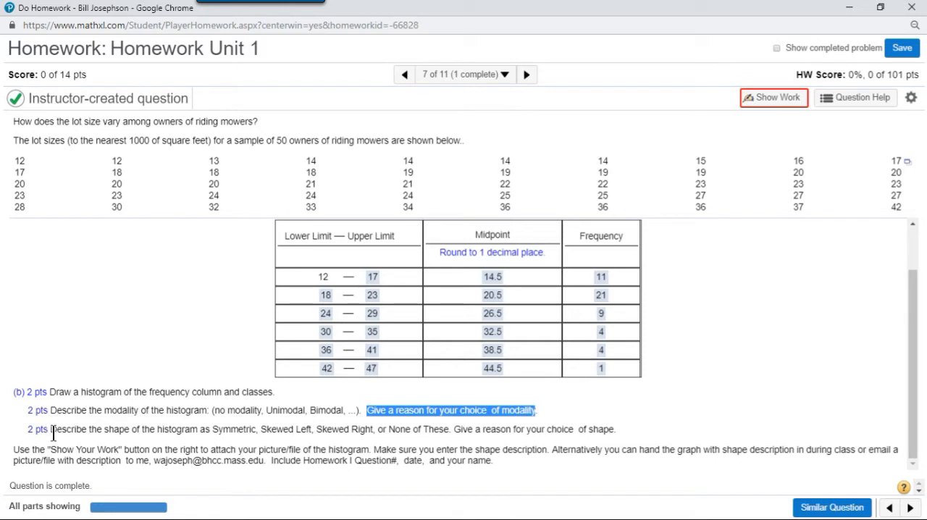
{"action": "left_click_drag", "start_coordinate": [56, 430], "coordinate": [197, 432]}
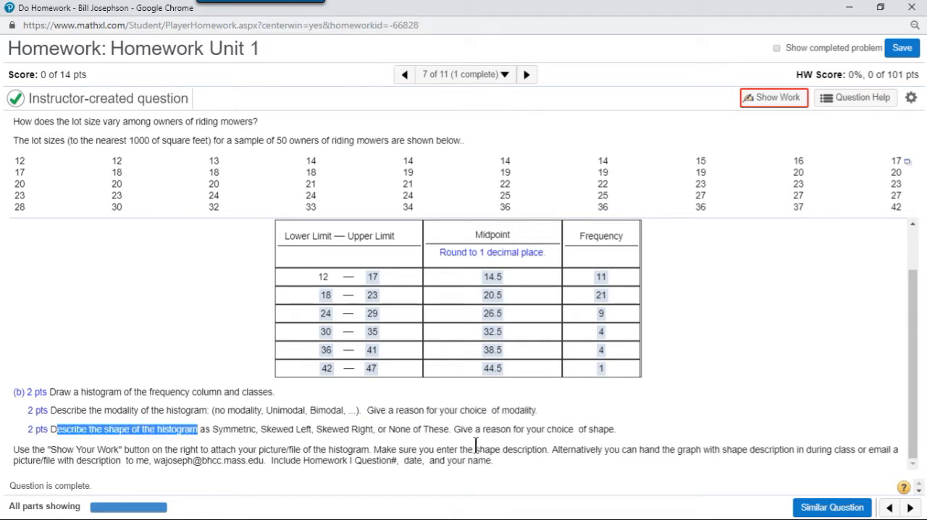
{"action": "left_click", "coordinate": [647, 428]}
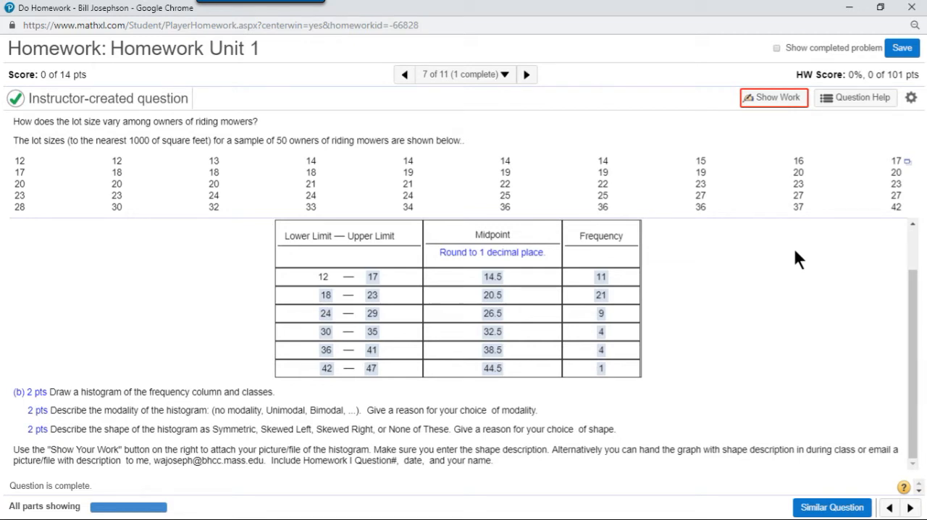
- Switch to the StatCrunch data set window and bring up the copyable image of the var1 histogram
{"action": "key", "text": "alt+Tab"}
{"action": "key", "text": "alt+Tab"}
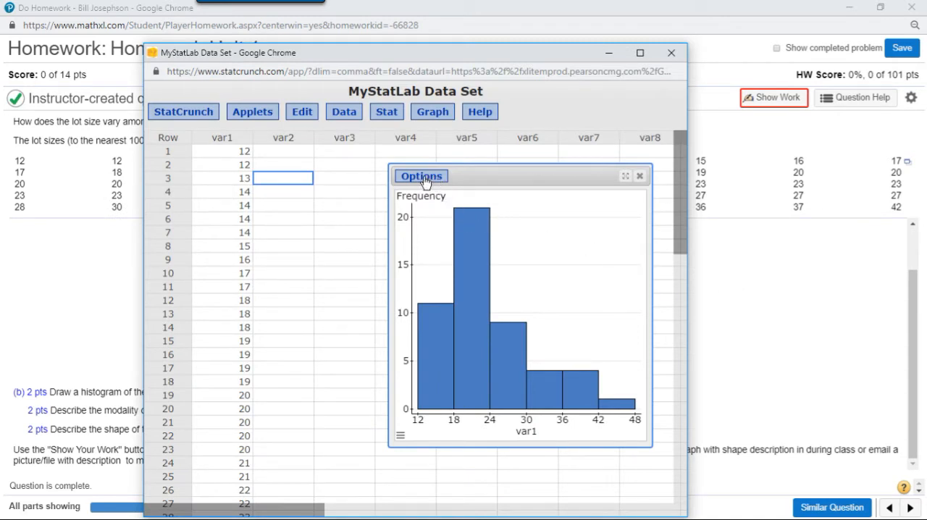
{"action": "left_click", "coordinate": [423, 179]}
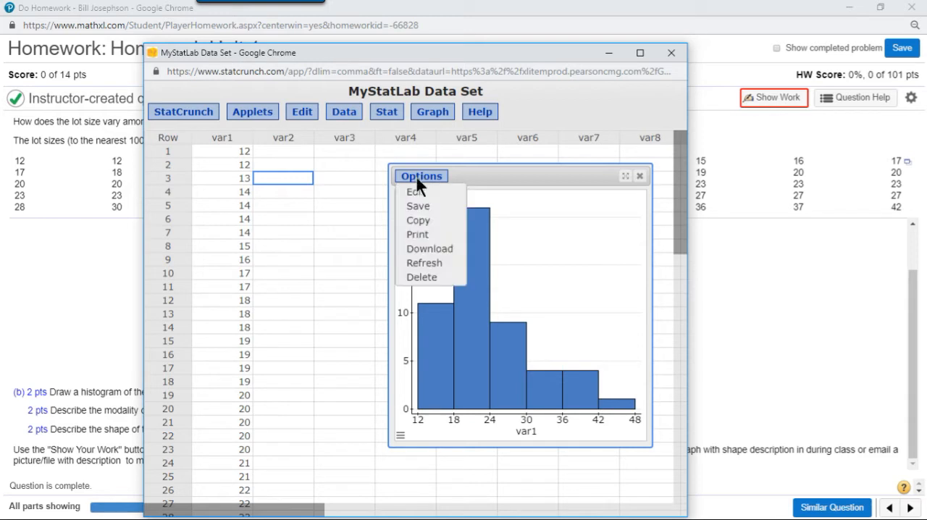
{"action": "left_click", "coordinate": [418, 221]}
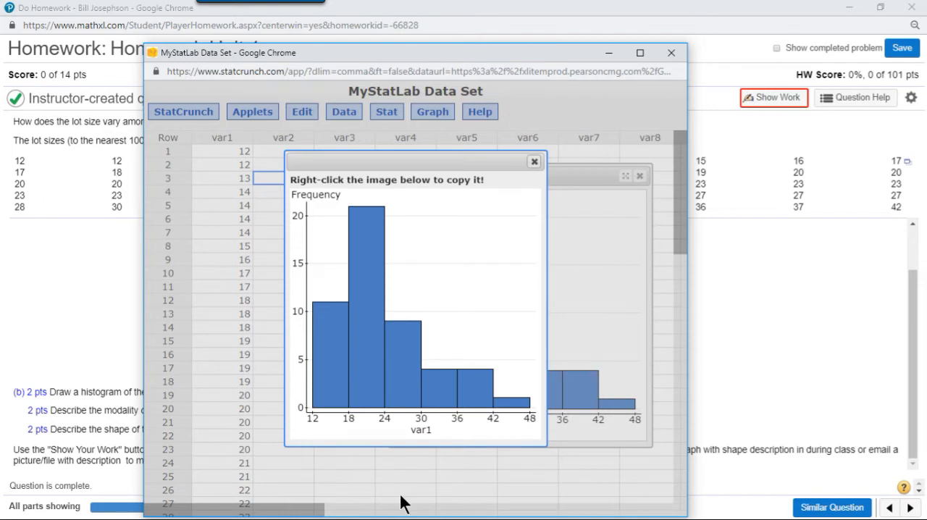
- Save the histogram image as a PNG named Q7histogram in the Downloads folder
{"action": "right_click", "coordinate": [428, 250]}
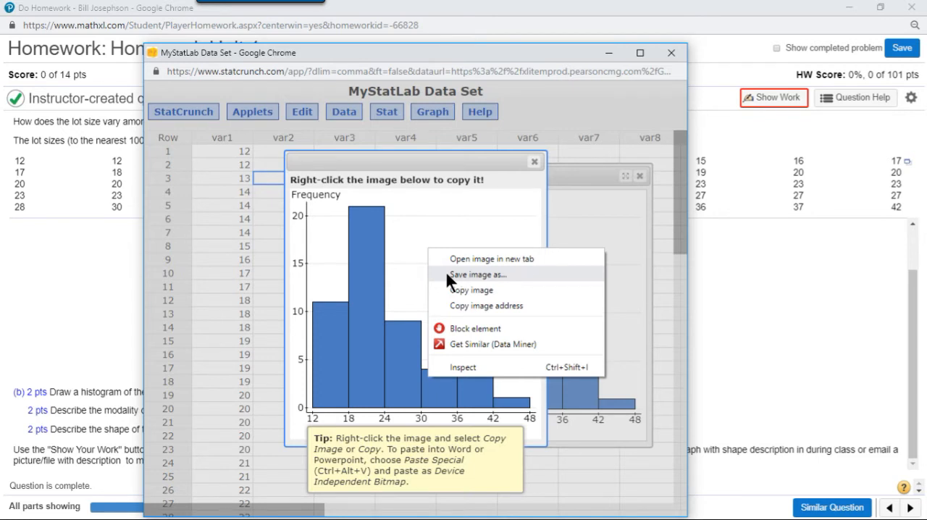
{"action": "left_click", "coordinate": [446, 274]}
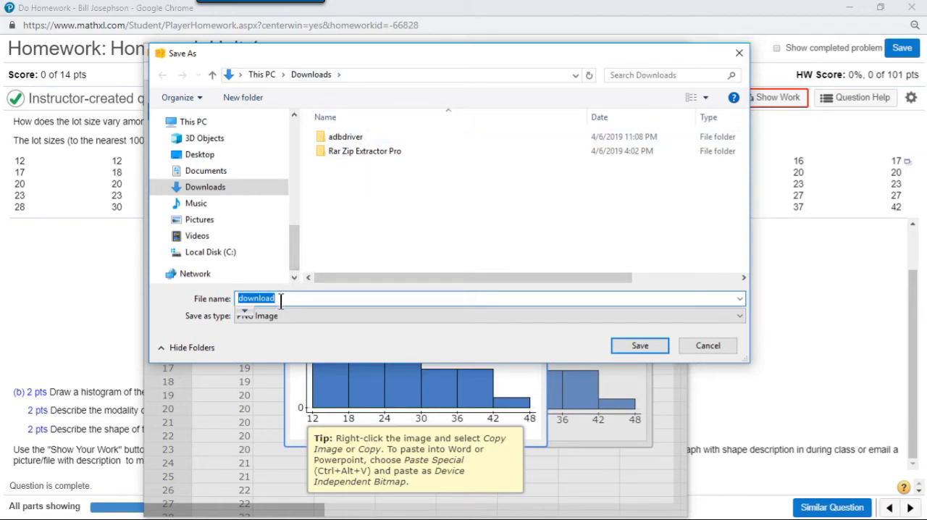
{"action": "type", "text": "Q"}
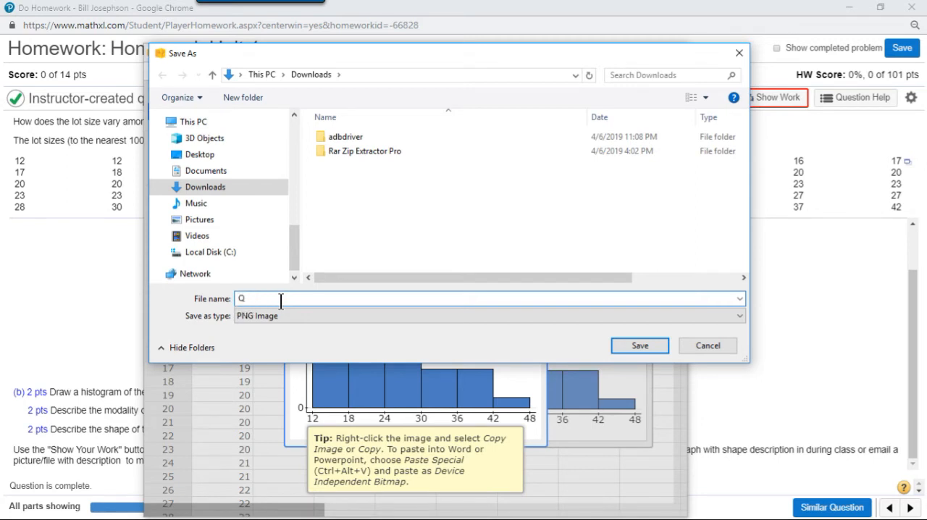
{"action": "type", "text": "7histogram"}
{"action": "left_click", "coordinate": [624, 345]}
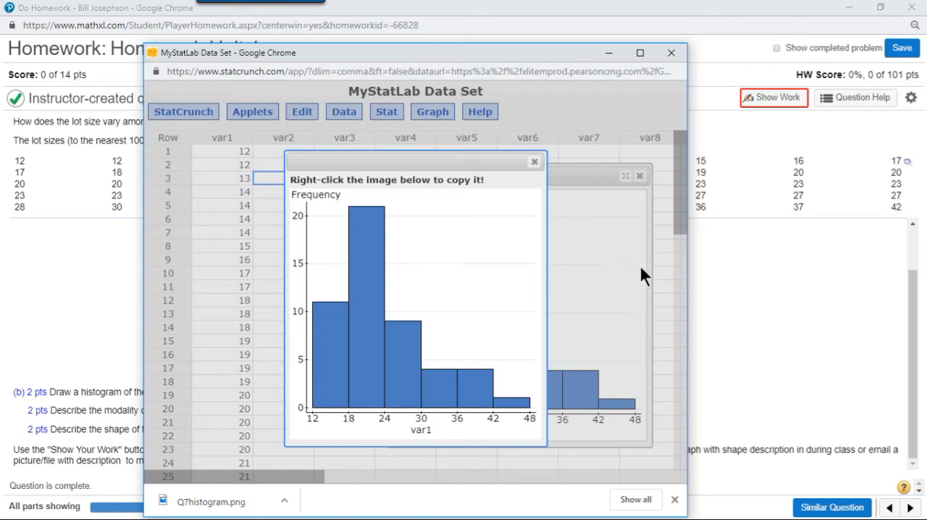
- Return to the homework question and open its Show Work editor in a separate, maximized window
{"action": "left_click", "coordinate": [745, 326]}
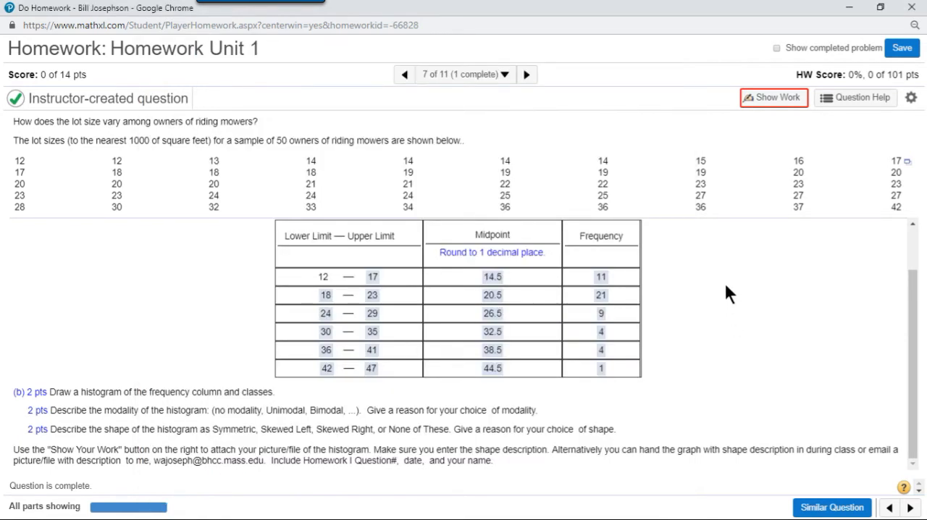
{"action": "left_click", "coordinate": [773, 107]}
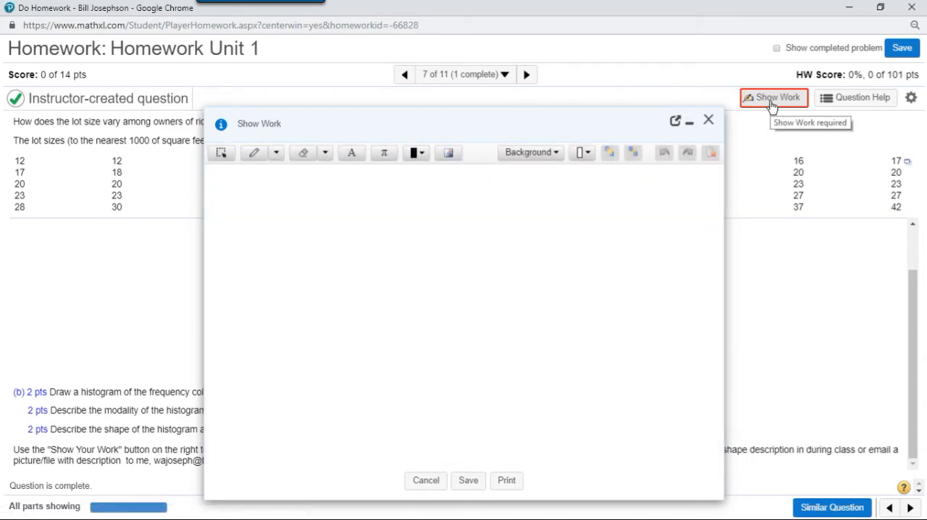
{"action": "left_click", "coordinate": [676, 123]}
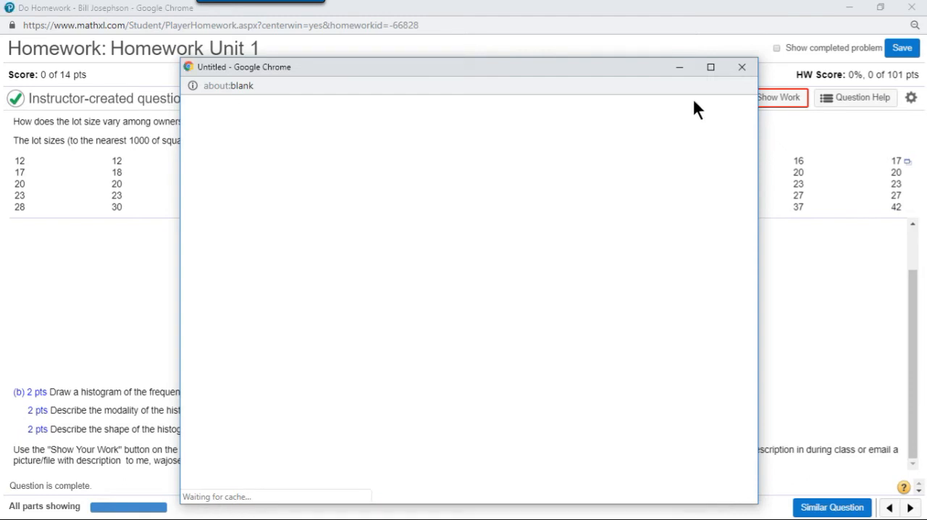
{"action": "left_click", "coordinate": [711, 68]}
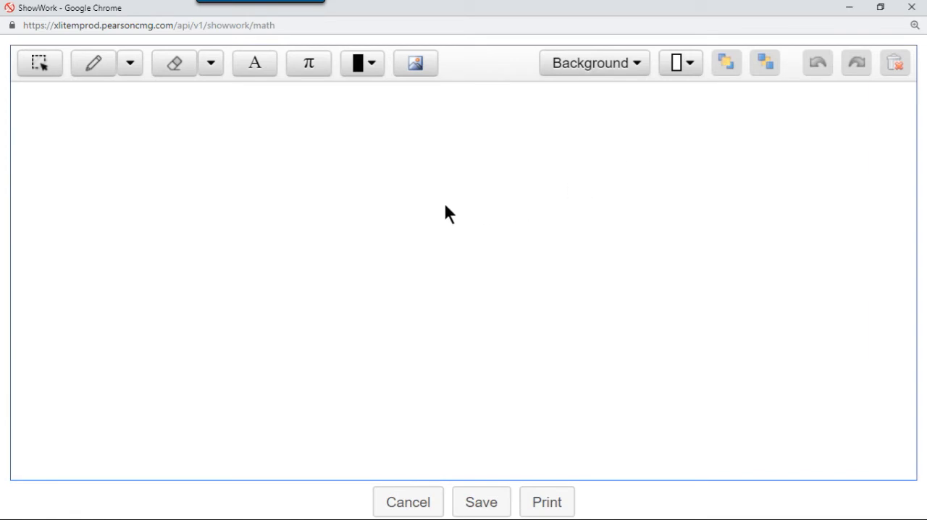
- Insert the Q7histogram image from the Downloads folder into the Show Work canvas
{"action": "left_click", "coordinate": [418, 70]}
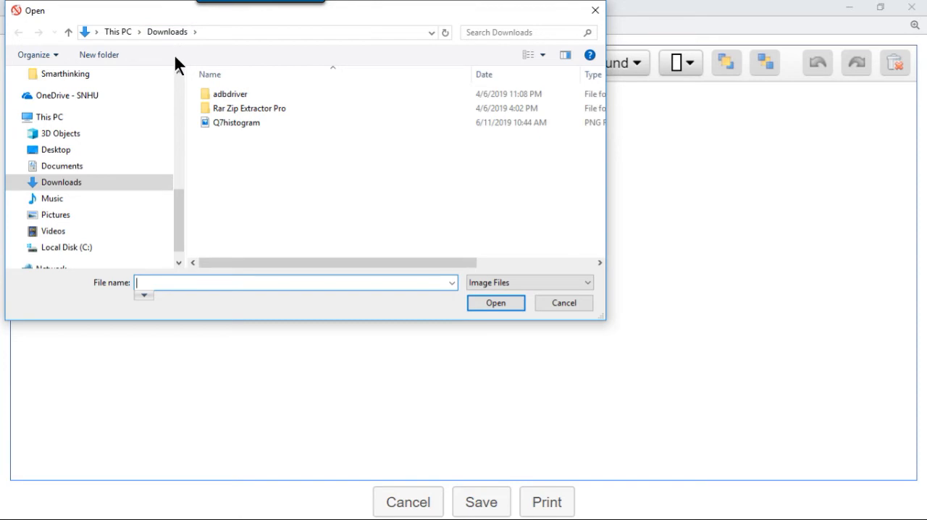
{"action": "left_click", "coordinate": [228, 122]}
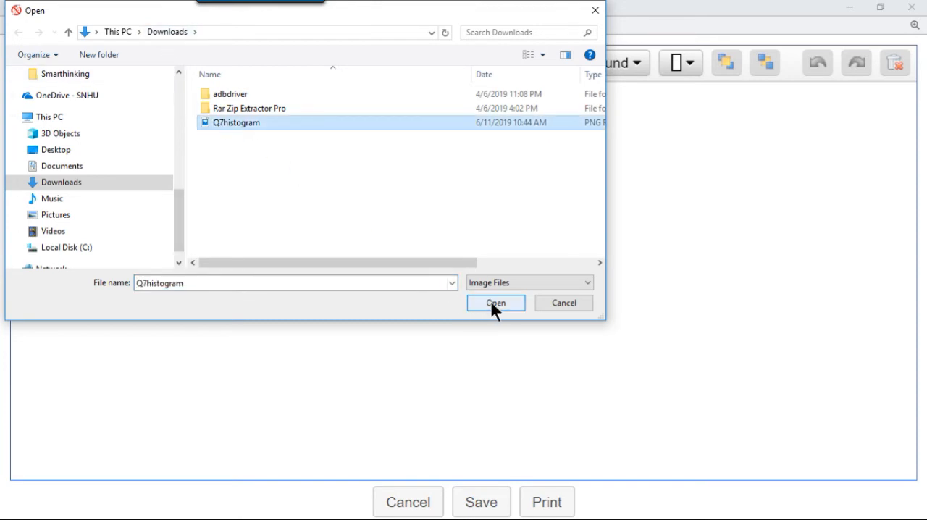
{"action": "left_click", "coordinate": [491, 303]}
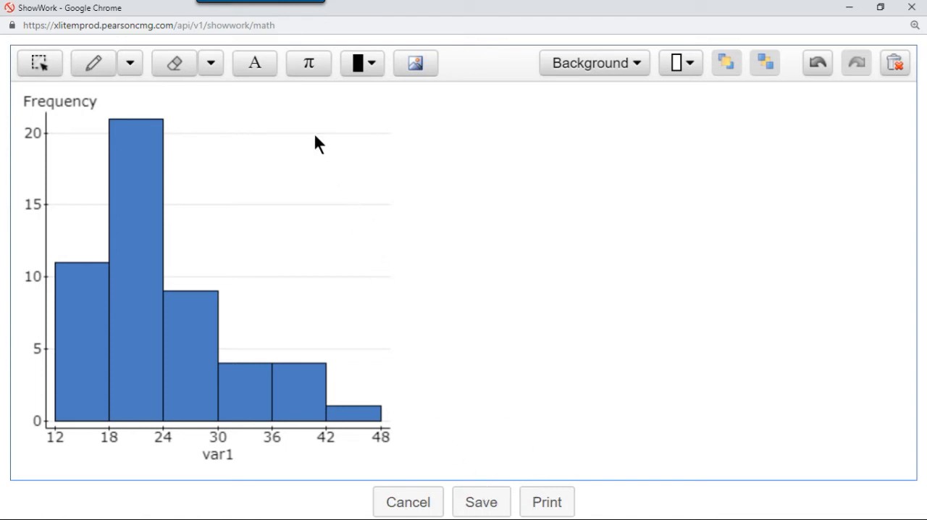
- Add a text box beside the histogram reading "This histogram is unimodal because it has a single peak from 18 to 23." followed by blank space
{"action": "left_click", "coordinate": [255, 71]}
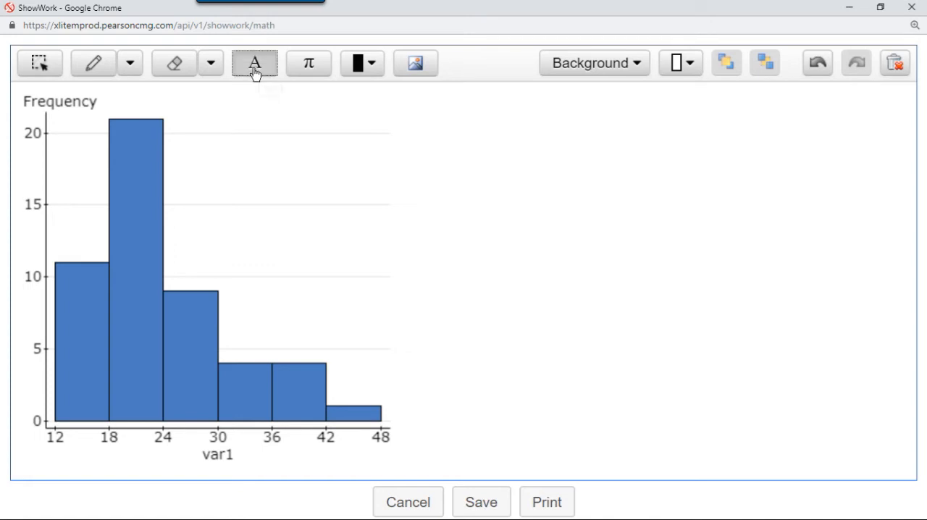
{"action": "left_click", "coordinate": [425, 123]}
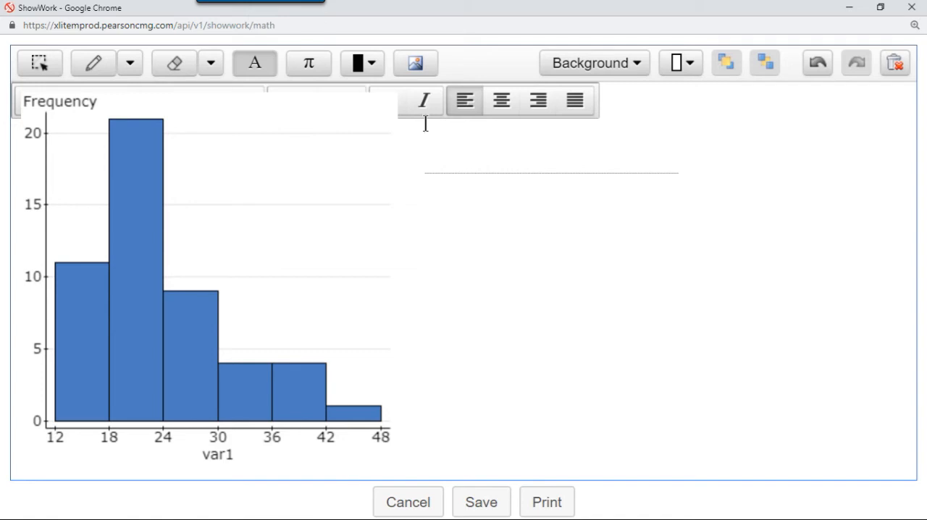
{"action": "type", "text": "This histogram is un"}
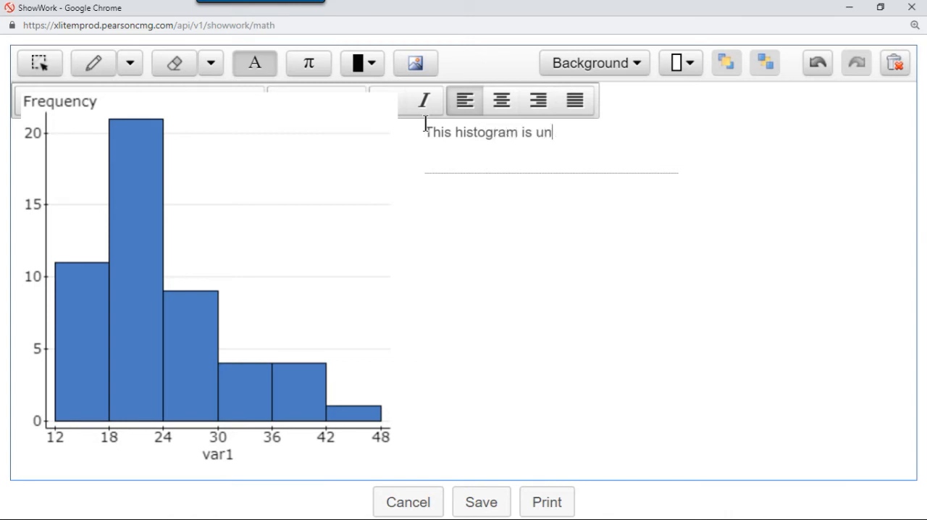
{"action": "type", "text": "imodal becaus"}
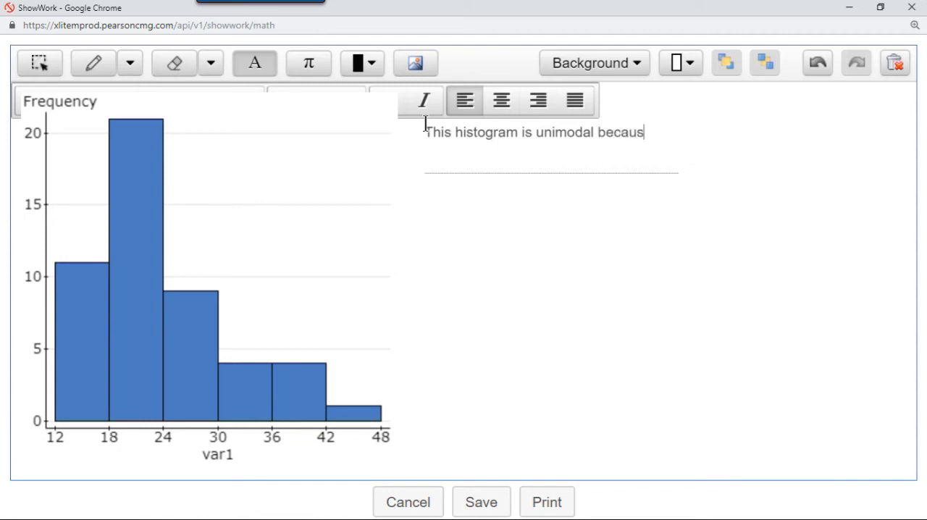
{"action": "type", "text": "e i"}
{"action": "key", "text": "BackSpace"}
{"action": "type", "text": "it has a single "}
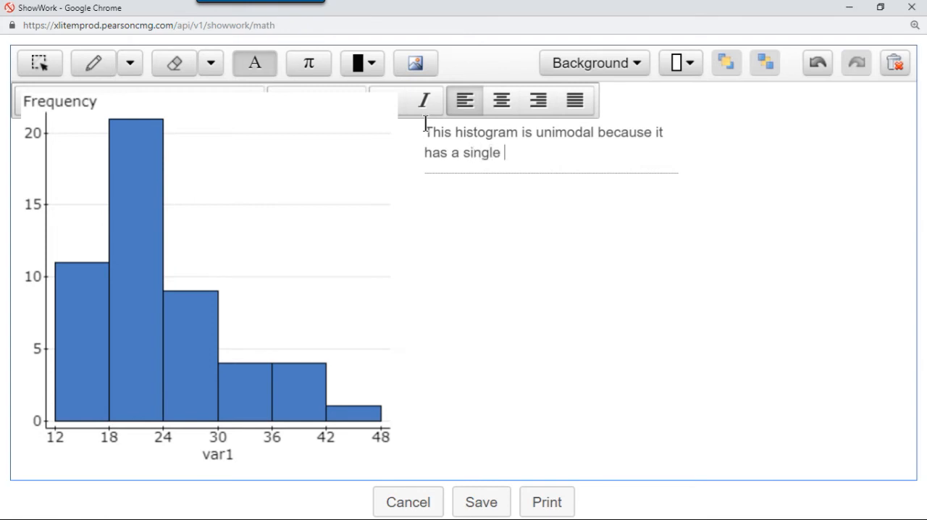
{"action": "type", "text": "peak from 18"}
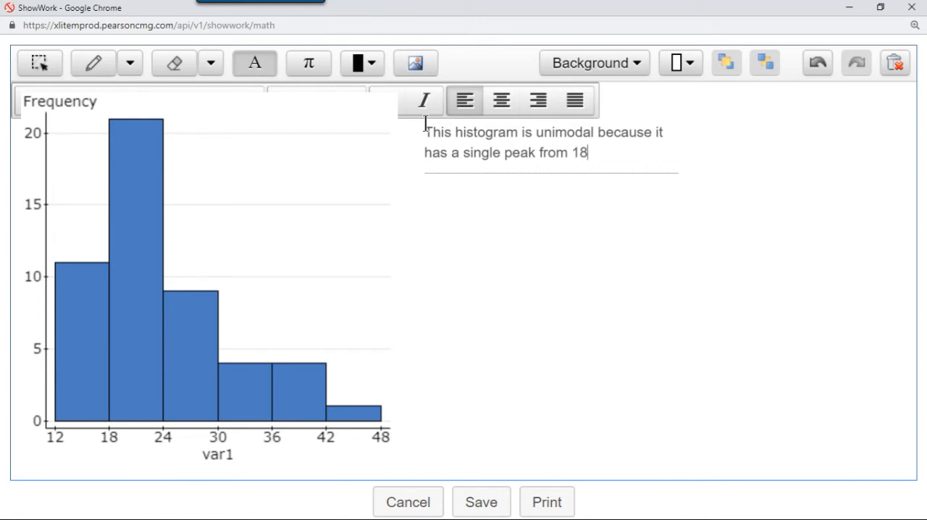
{"action": "type", "text": " to 23."}
{"action": "key", "text": "Return"}
{"action": "key", "text": "Return"}
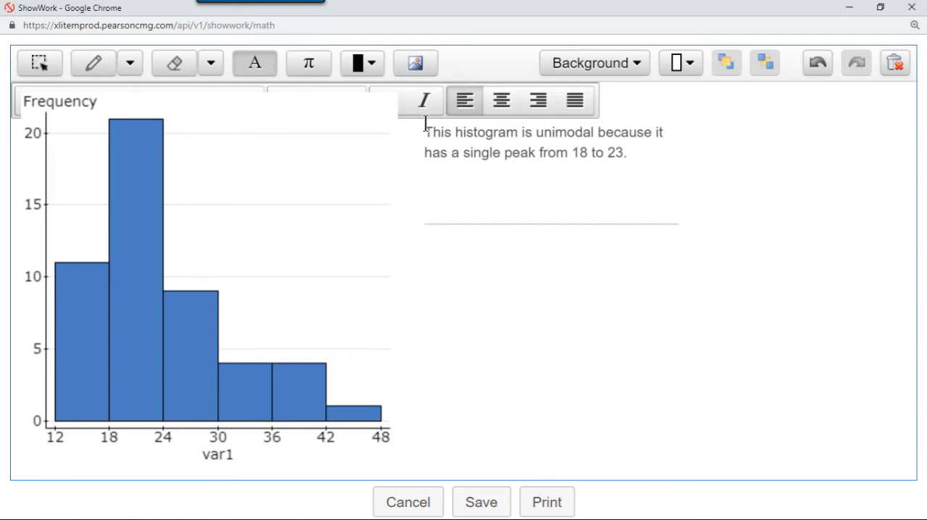
- Add a second paragraph to the text box: "This histogram is right skewed because it has a long tail extending to the right."
{"action": "type", "text": "This histogram "}
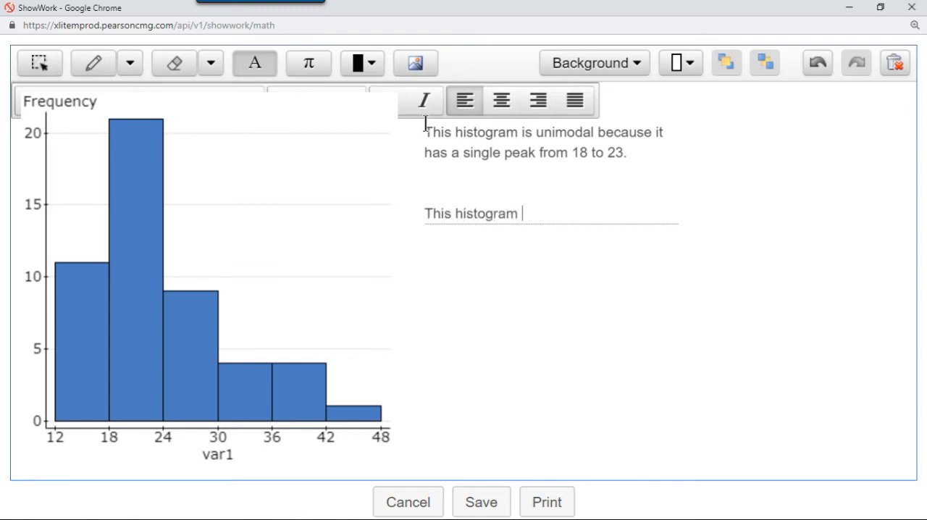
{"action": "type", "text": "is right skewed "}
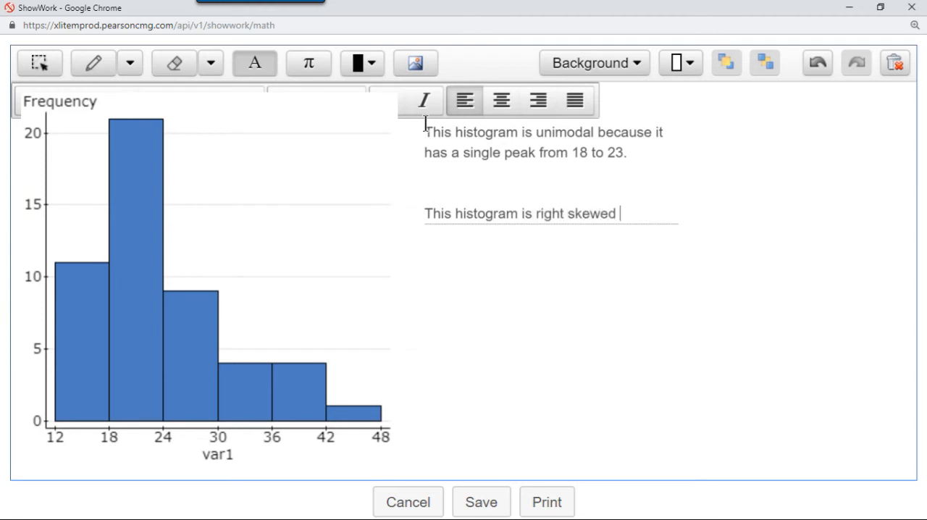
{"action": "type", "text": "because "}
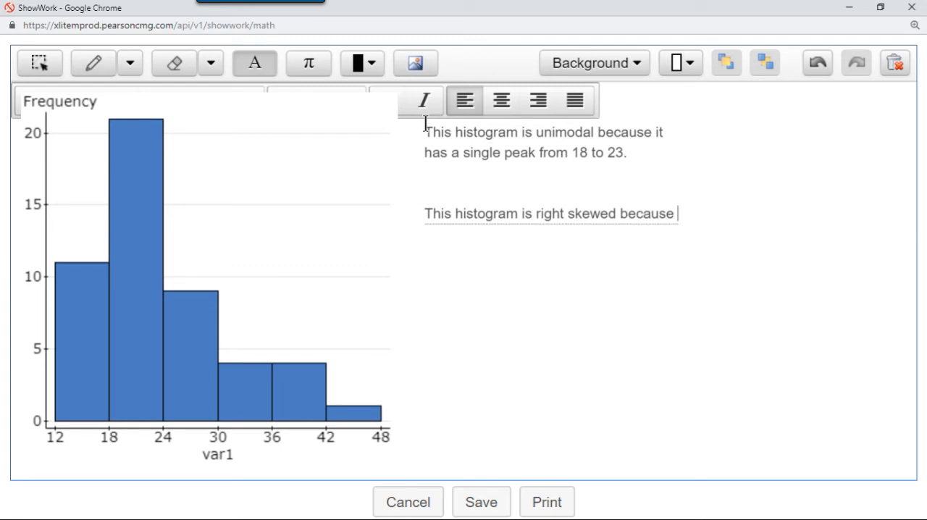
{"action": "type", "text": "it ha"}
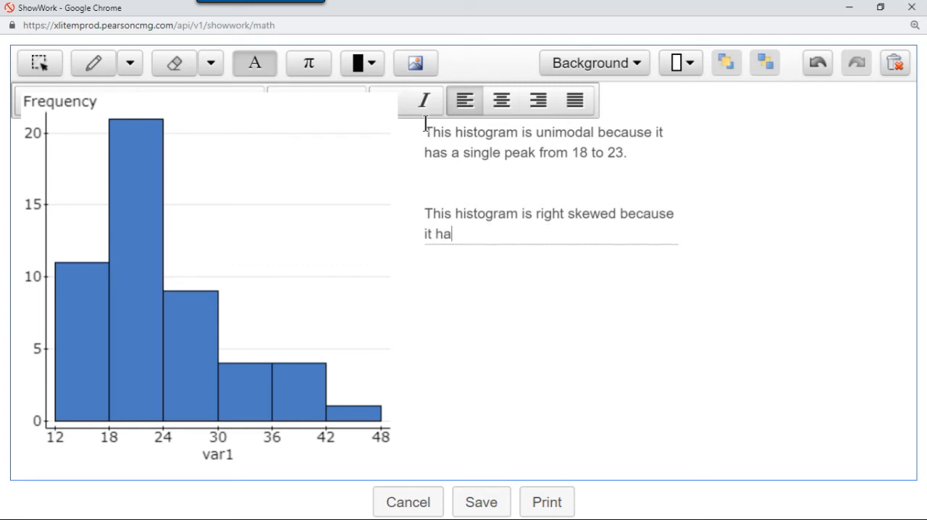
{"action": "type", "text": "s a long tail"}
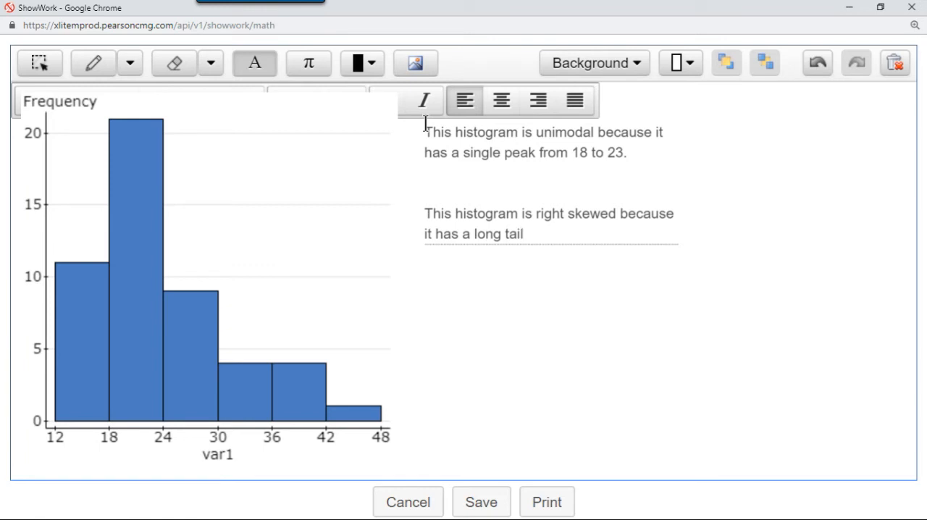
{"action": "type", "text": " extending to the righ"}
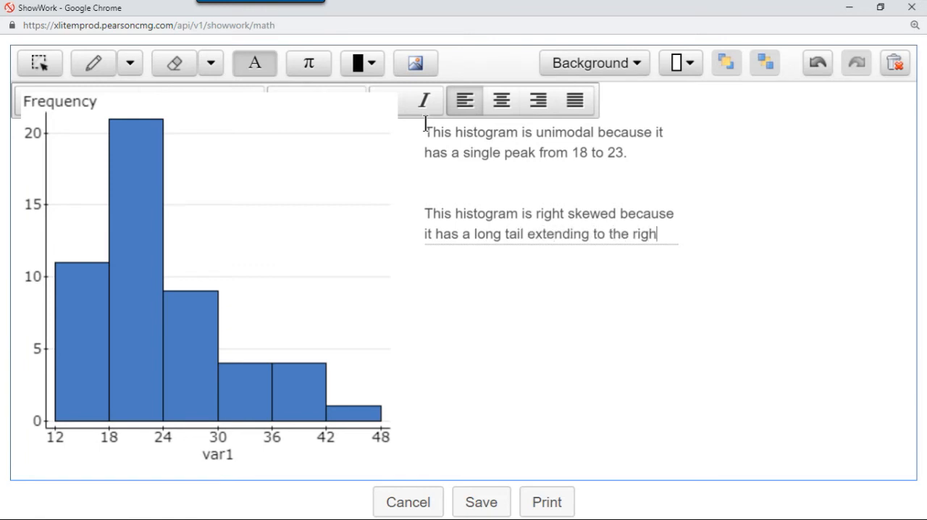
{"action": "type", "text": "t."}
- Select the histogram image, shift it slightly toward the canvas corner, and delete it
{"action": "left_click", "coordinate": [40, 67]}
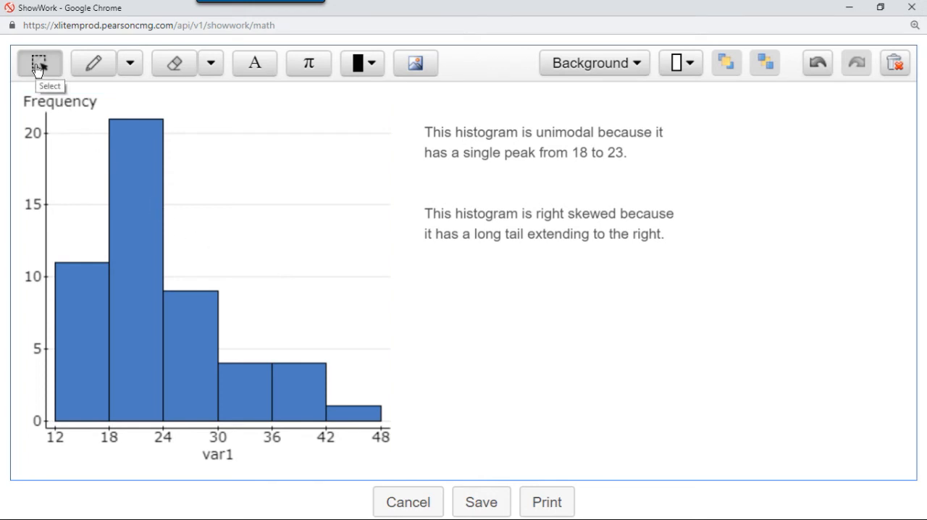
{"action": "left_click_drag", "start_coordinate": [232, 202], "coordinate": [223, 194]}
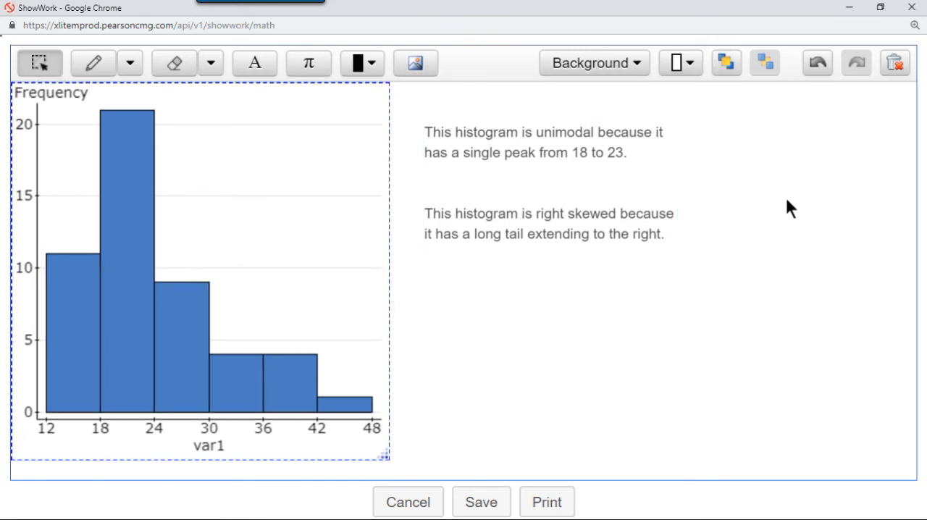
{"action": "left_click", "coordinate": [894, 65]}
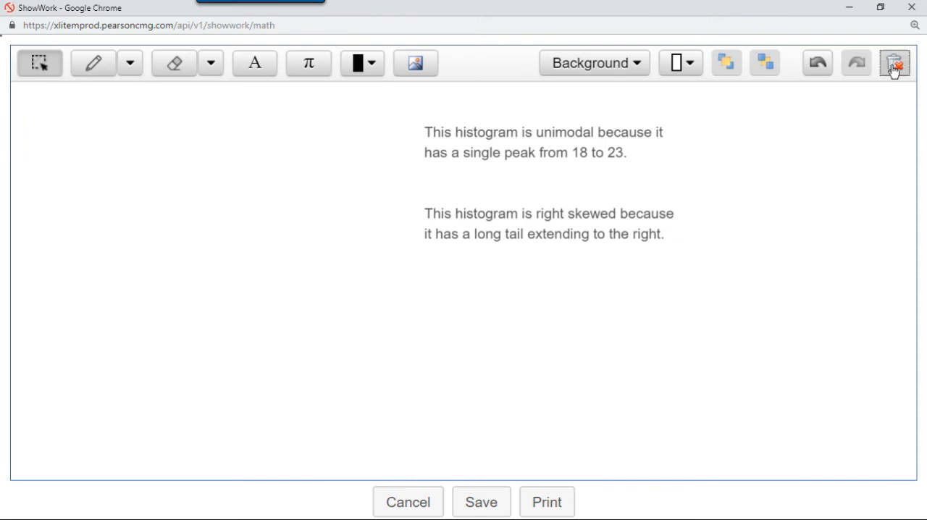
- Undo the deletion of the histogram image on the Show Work canvas
{"action": "left_click", "coordinate": [820, 67]}
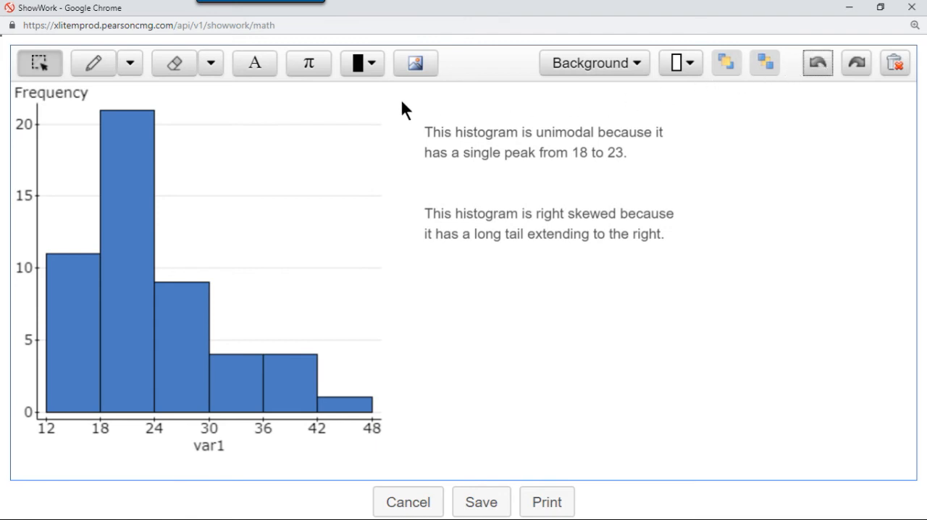
- Draw a freehand pencil squiggle in the blank area below the text box and delete it
{"action": "left_click", "coordinate": [95, 71]}
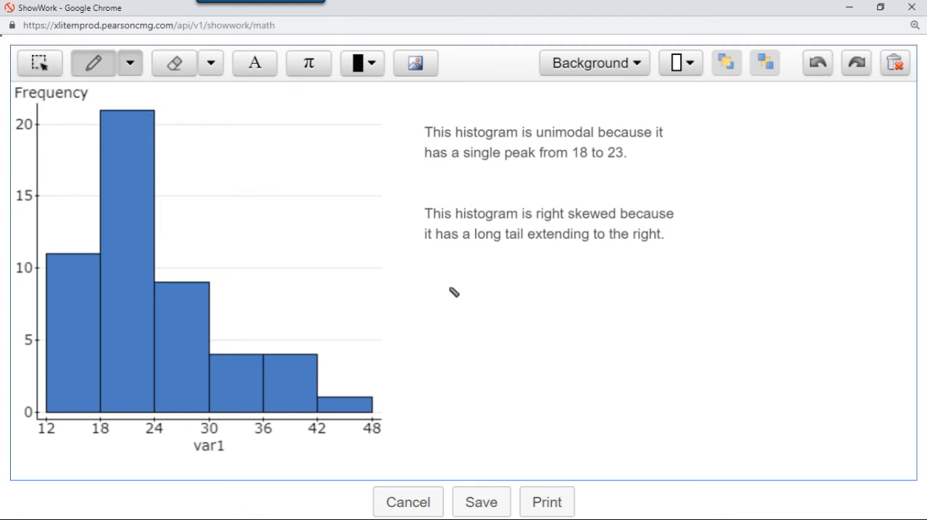
{"action": "mouse_move", "coordinate": [450, 287]}
{"action": "left_mouse_down"}
{"action": "mouse_move", "coordinate": [495, 283]}
{"action": "mouse_move", "coordinate": [463, 352]}
{"action": "mouse_move", "coordinate": [610, 319]}
{"action": "mouse_move", "coordinate": [634, 361]}
{"action": "left_mouse_up"}
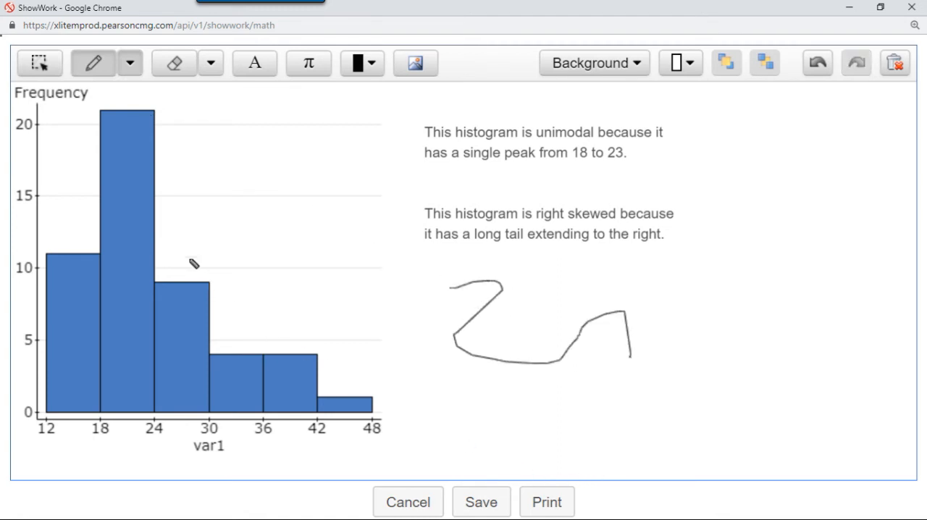
{"action": "left_click", "coordinate": [25, 68]}
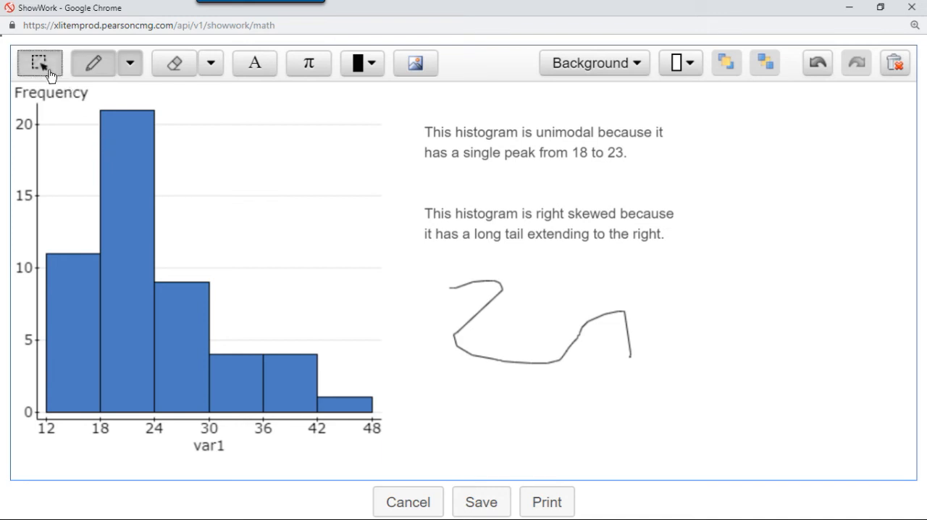
{"action": "left_click", "coordinate": [465, 323]}
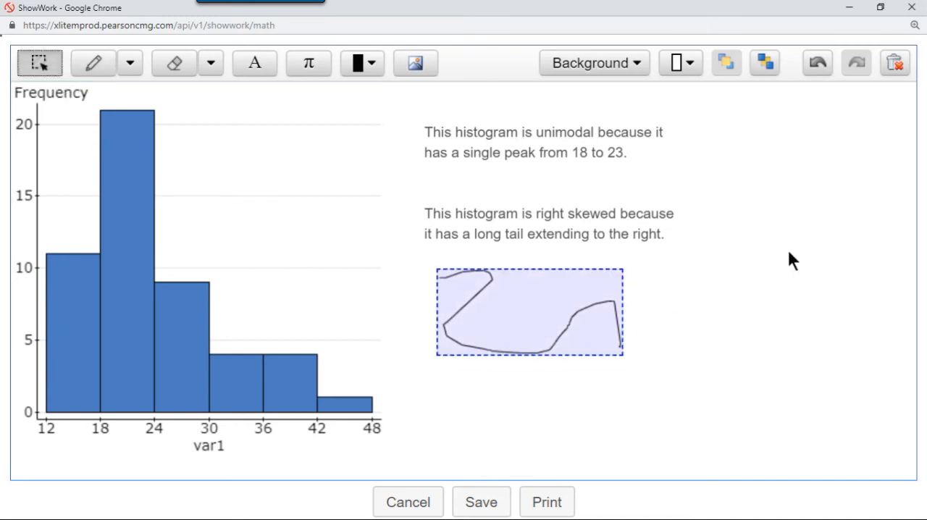
{"action": "left_click", "coordinate": [892, 67]}
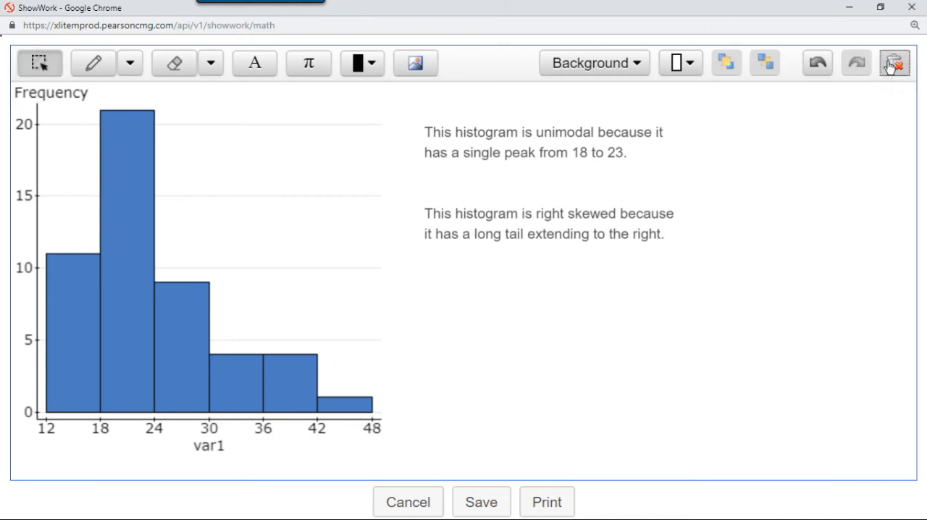
{"action": "left_click", "coordinate": [308, 72]}
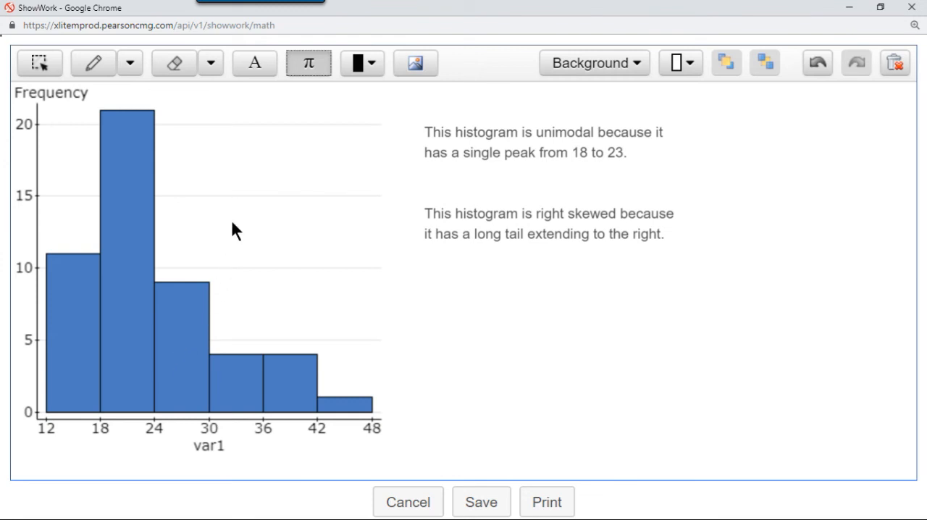
{"action": "left_click", "coordinate": [179, 74]}
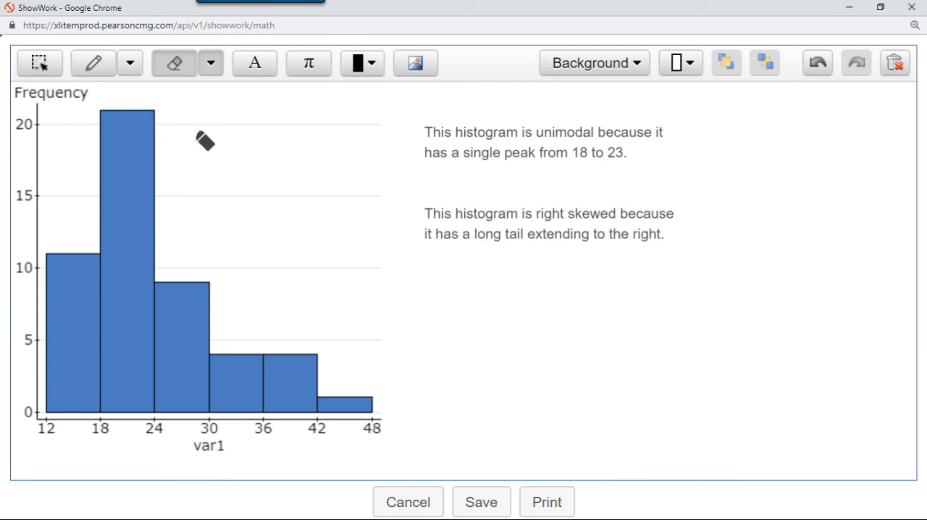
- Move the text box with the two description paragraphs sideways so it partly overlaps the histogram image
{"action": "left_click", "coordinate": [40, 64]}
{"action": "left_click", "coordinate": [466, 214]}
{"action": "left_click_drag", "start_coordinate": [452, 229], "coordinate": [370, 230]}
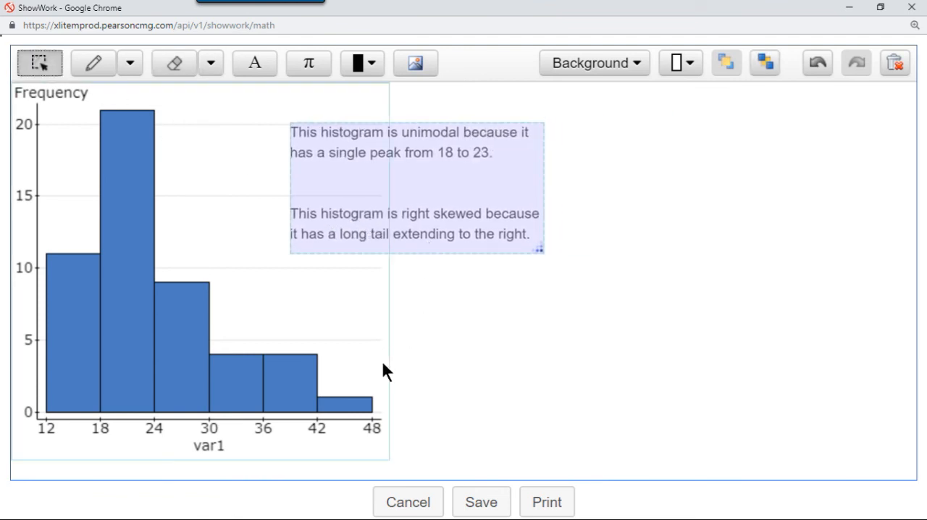